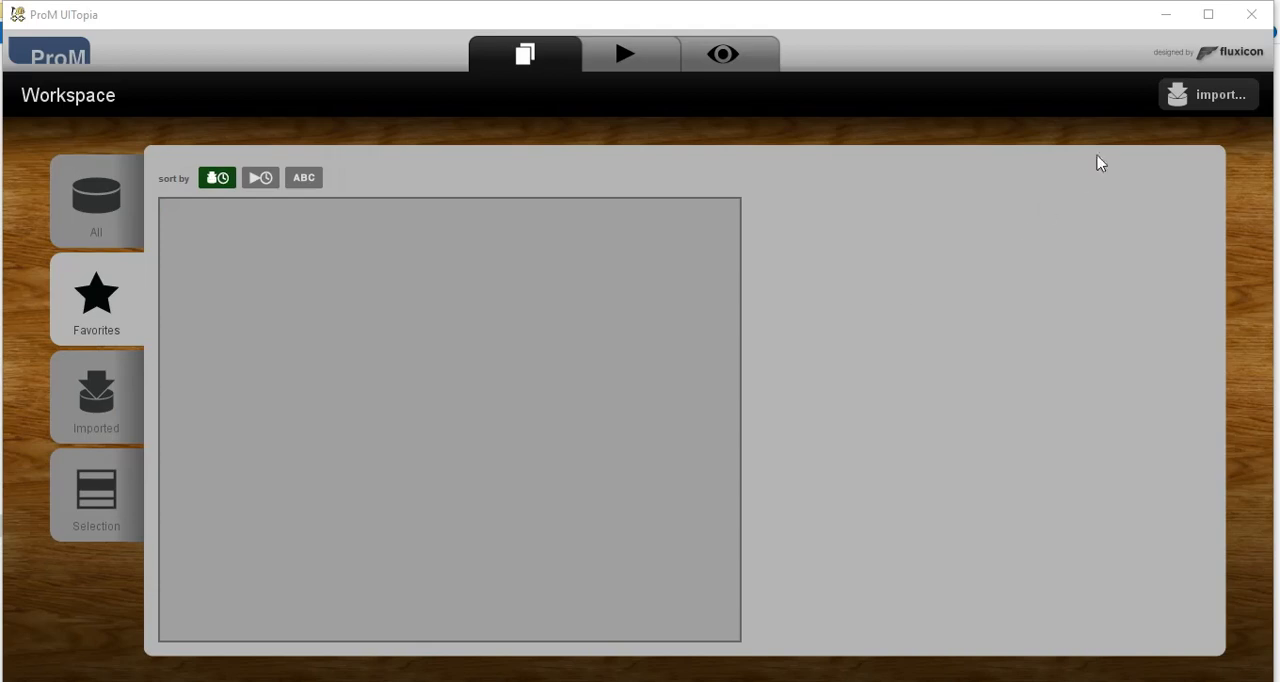
- Import the event log file log.xes into the workspace
click(1205, 94)
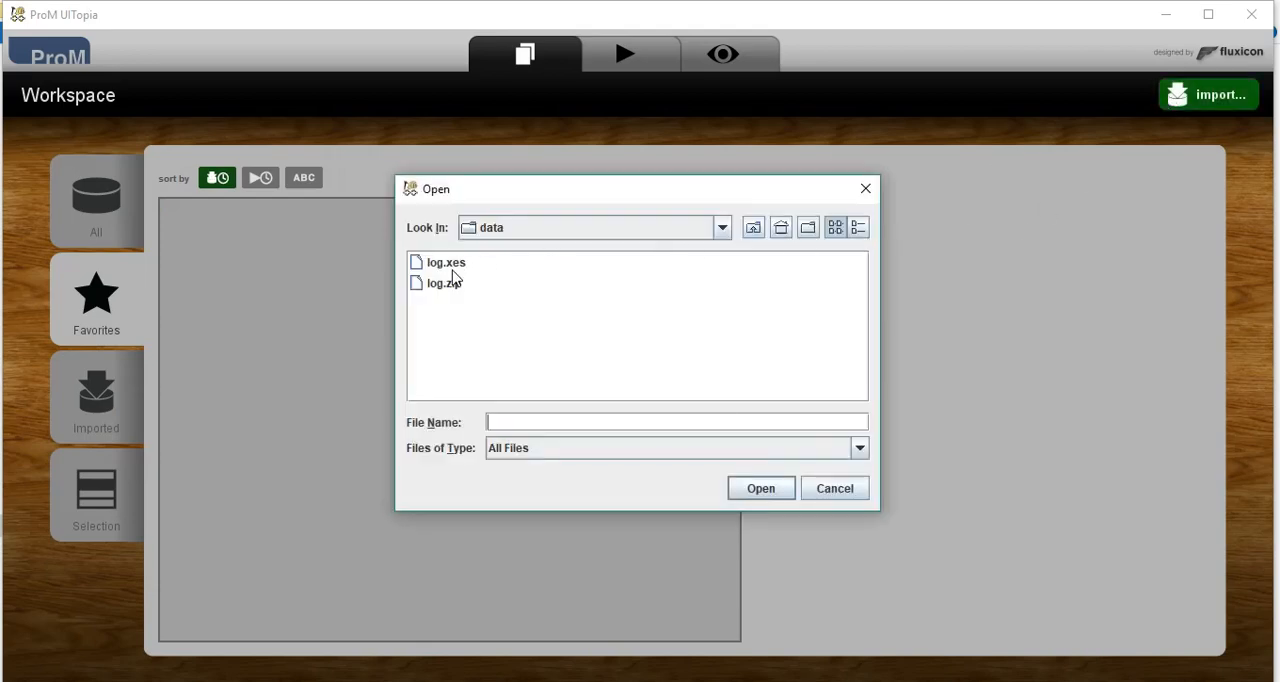
click(452, 264)
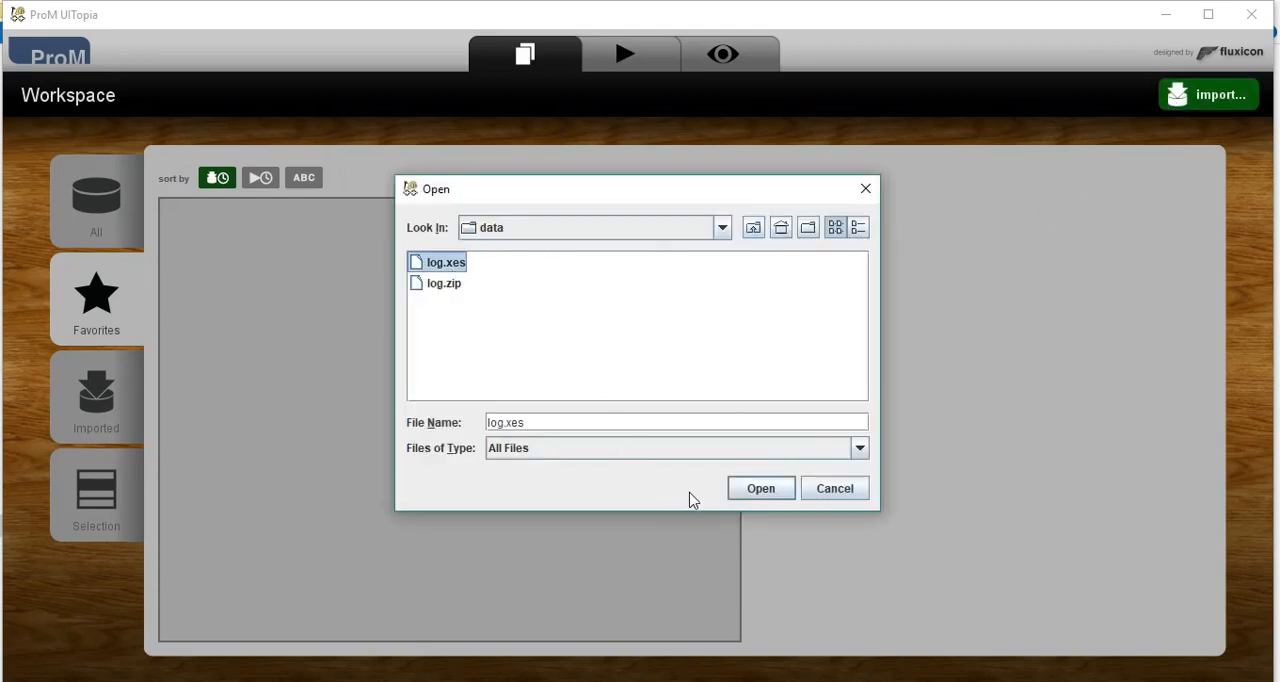
click(755, 494)
click(595, 385)
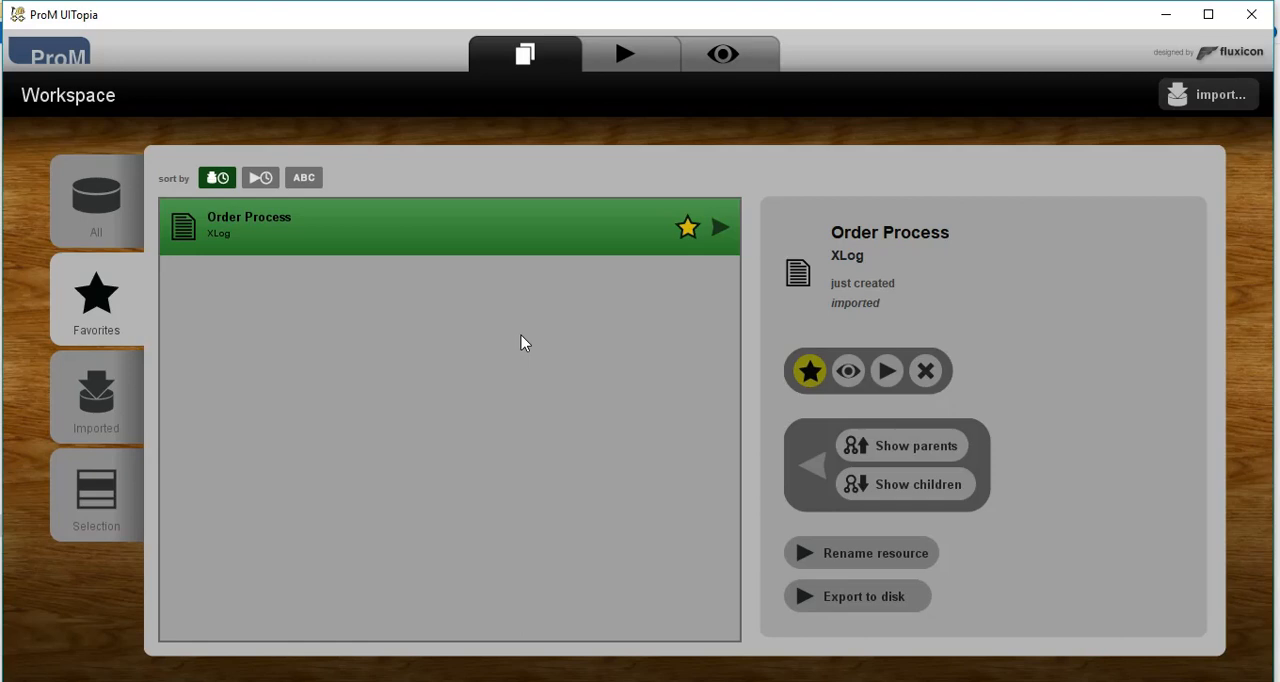
- Find the Generate Event Stream plugin for the Order Process log and launch it
click(886, 372)
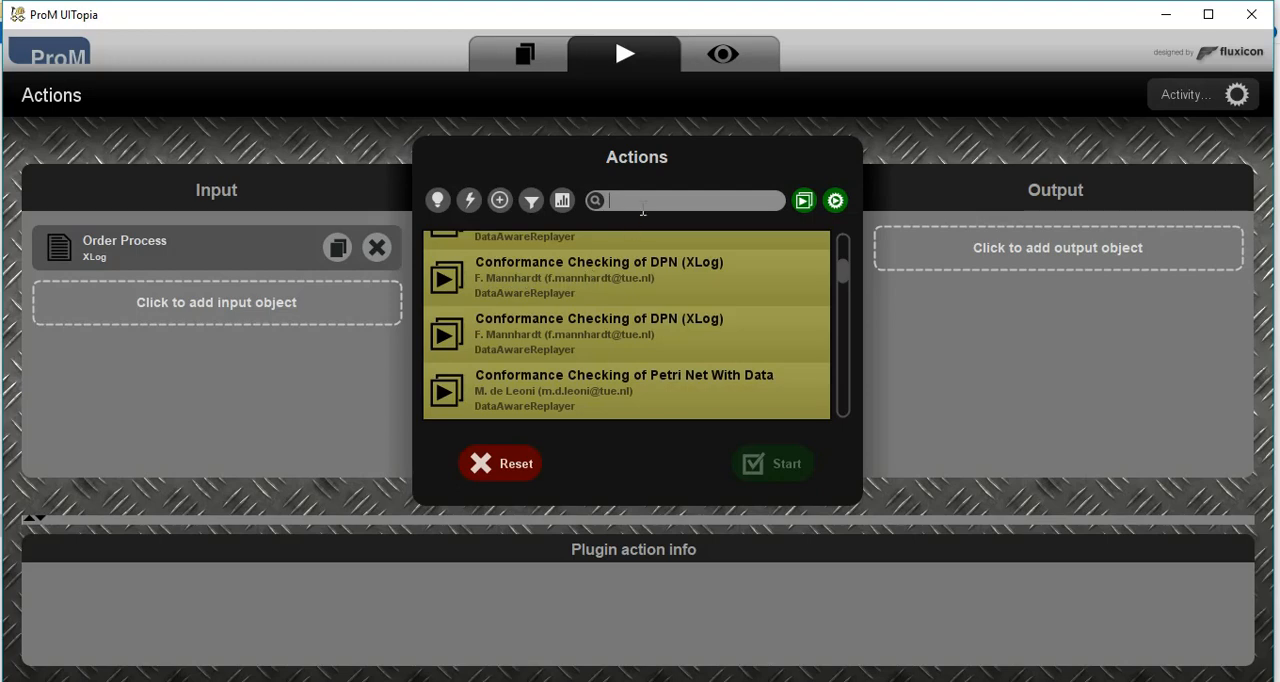
text(gener)
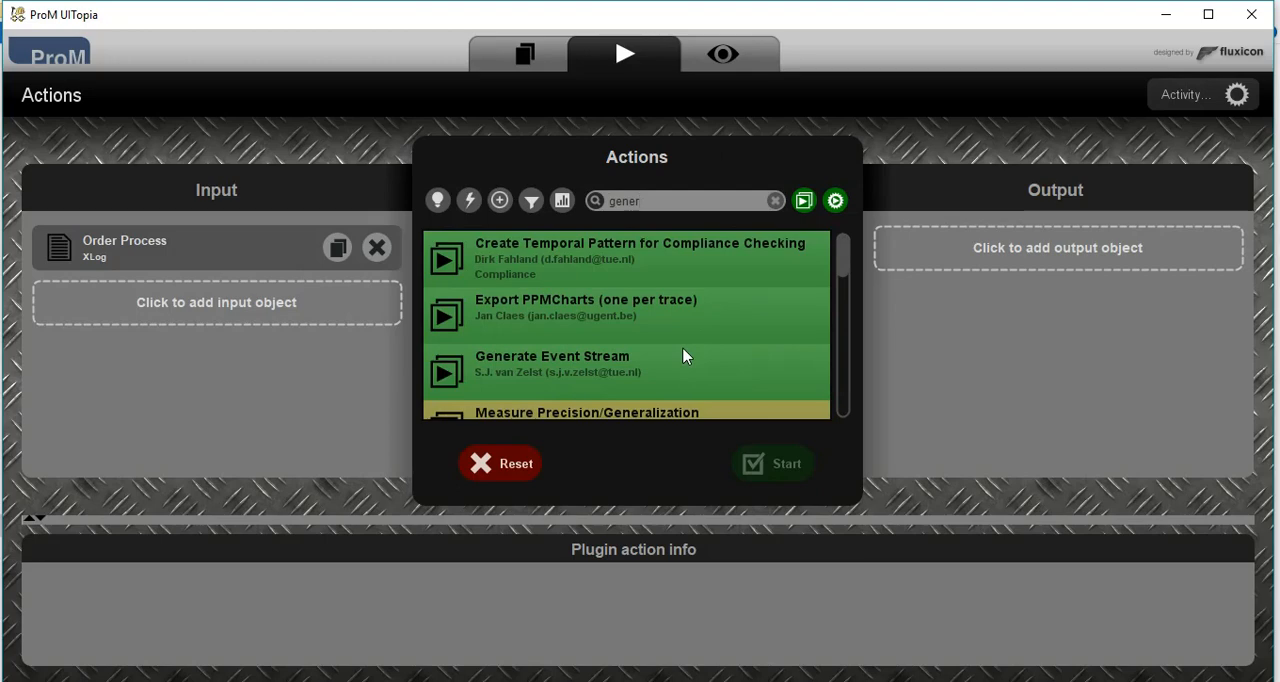
click(683, 357)
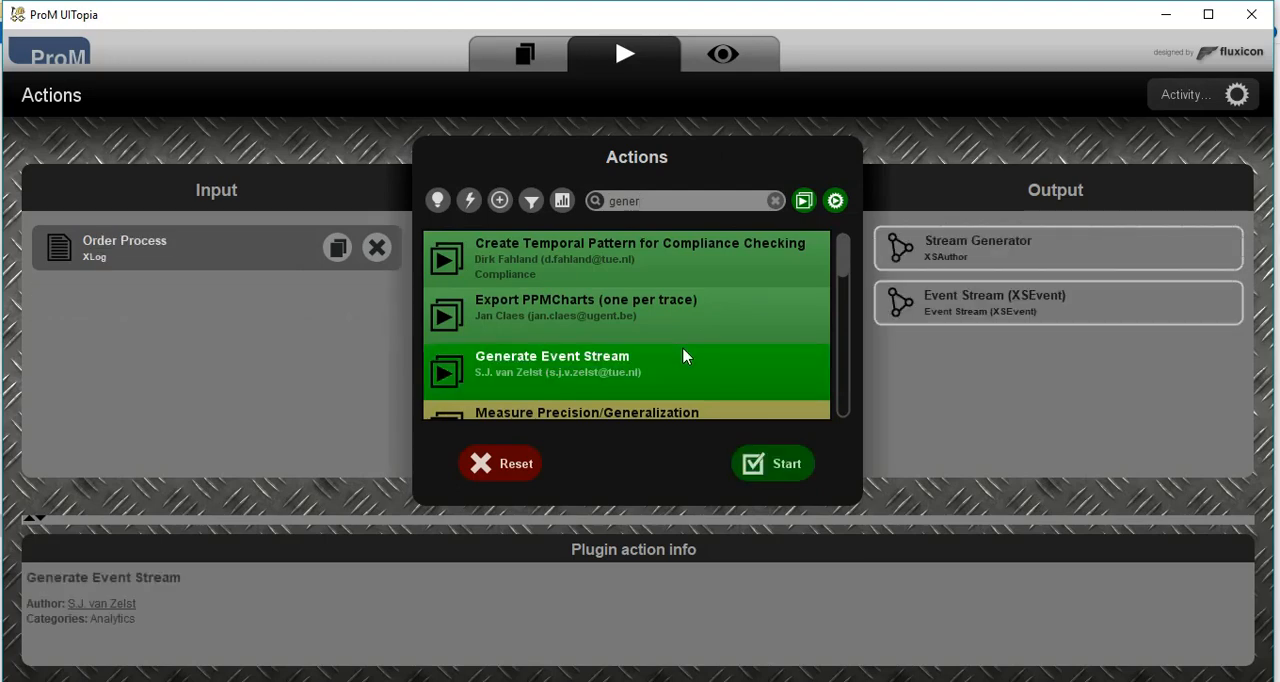
click(768, 470)
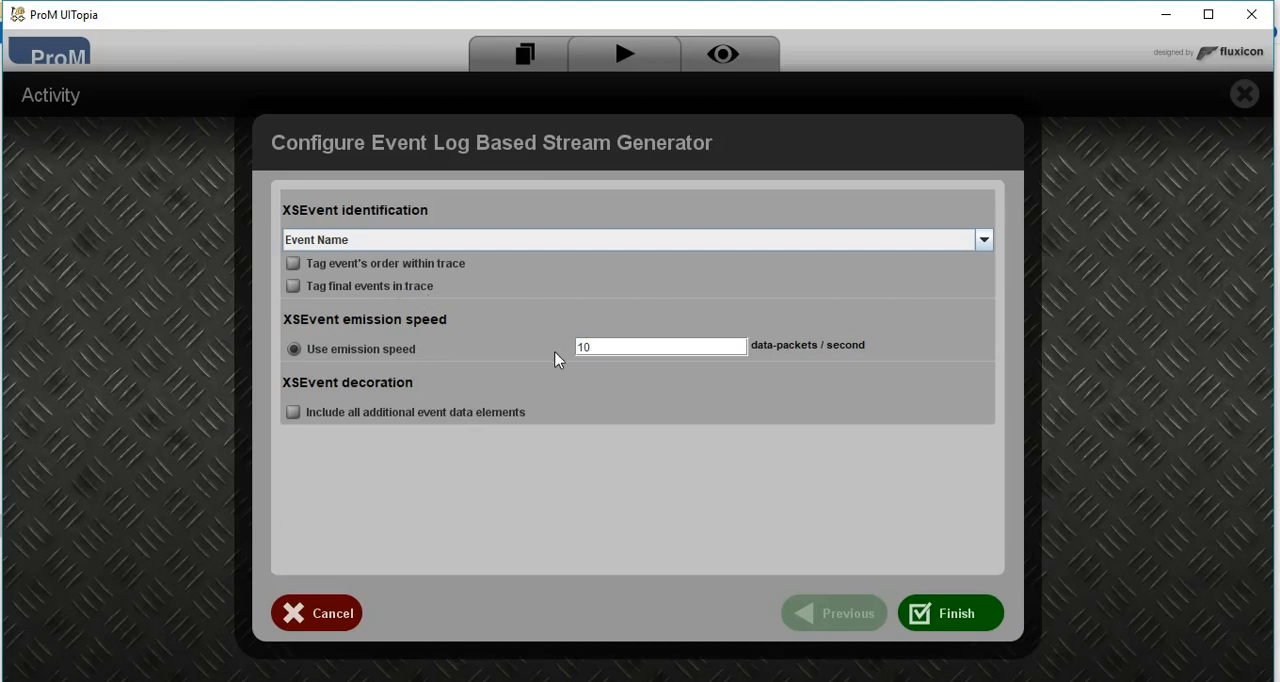
- Set the emission speed to 20 data-packets per second, finish the generator configuration and start the stream
key(BackSpace)
key(BackSpace)
text(20)
click(951, 630)
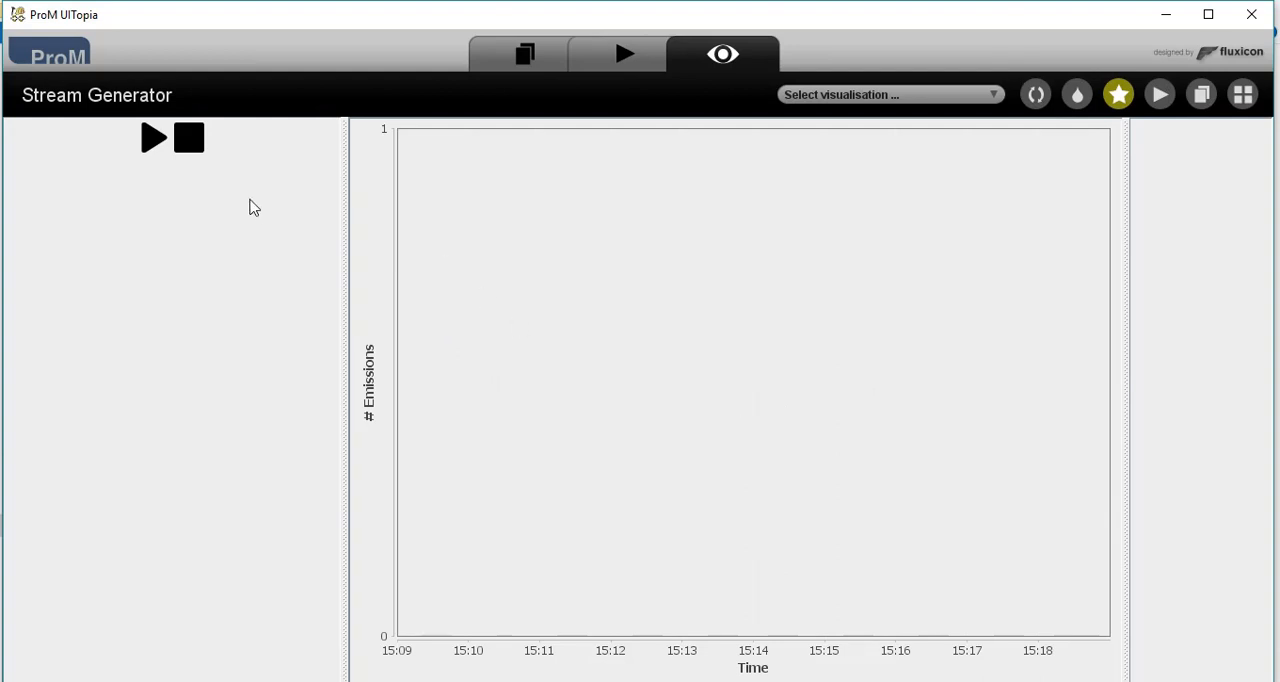
click(153, 140)
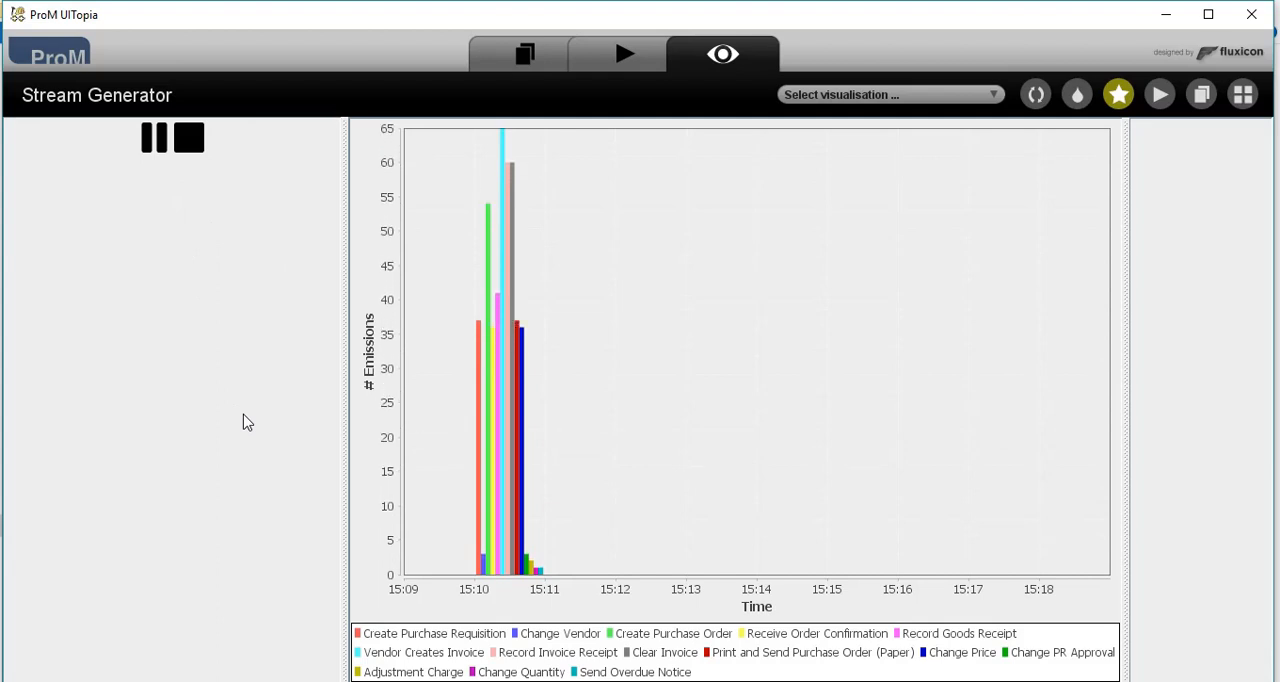
- Launch the Inductive Miner and Alpha Miner comparison of accepting Petri nets on Event Stream (XSEvent), keeping trace and concept:name as identifiers
click(522, 56)
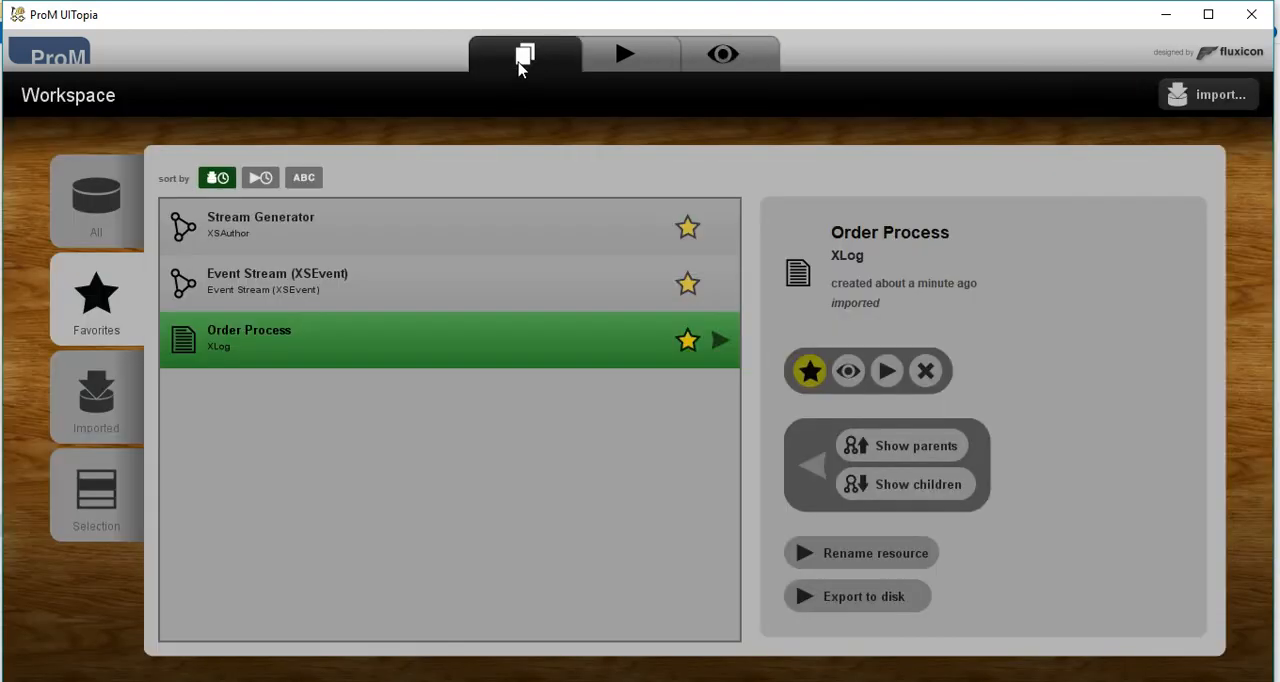
click(377, 289)
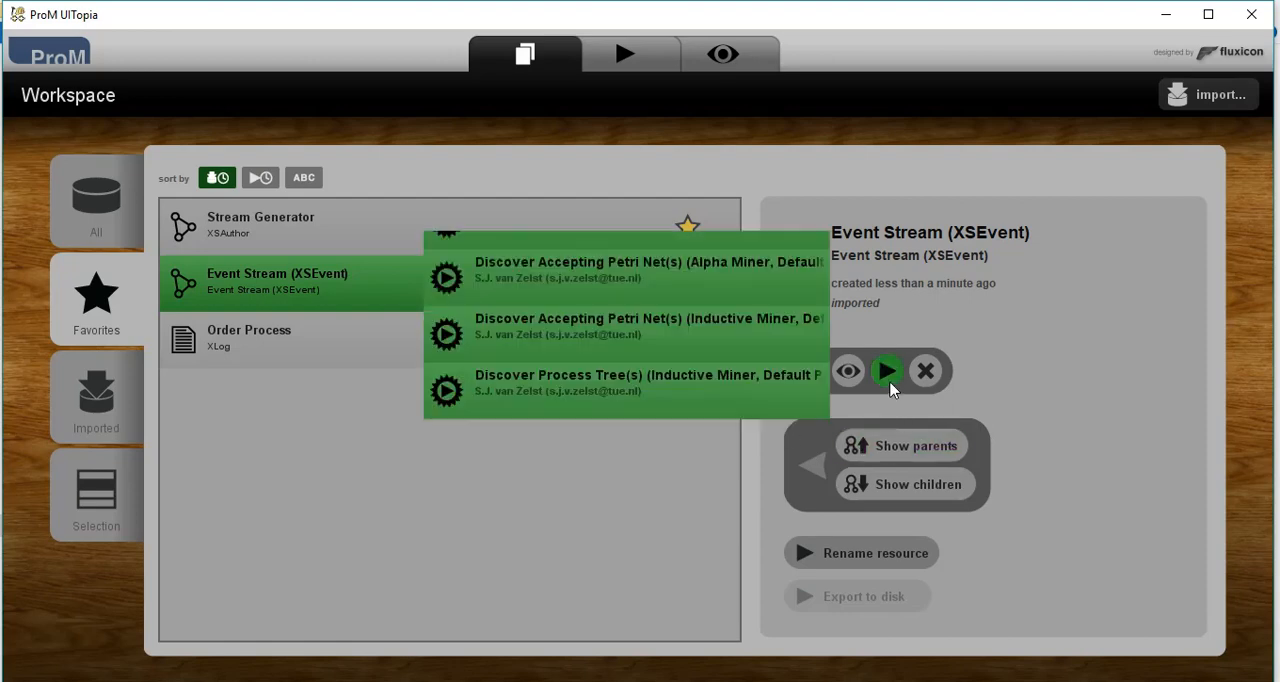
click(890, 386)
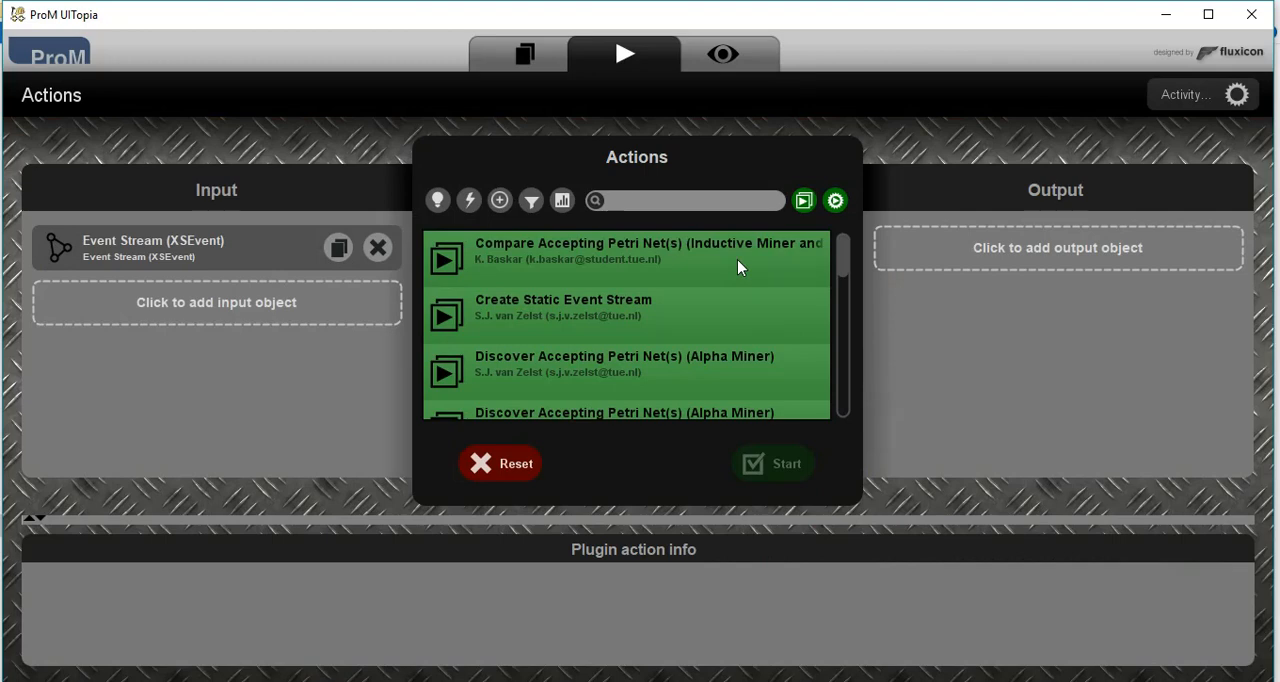
click(737, 262)
click(763, 476)
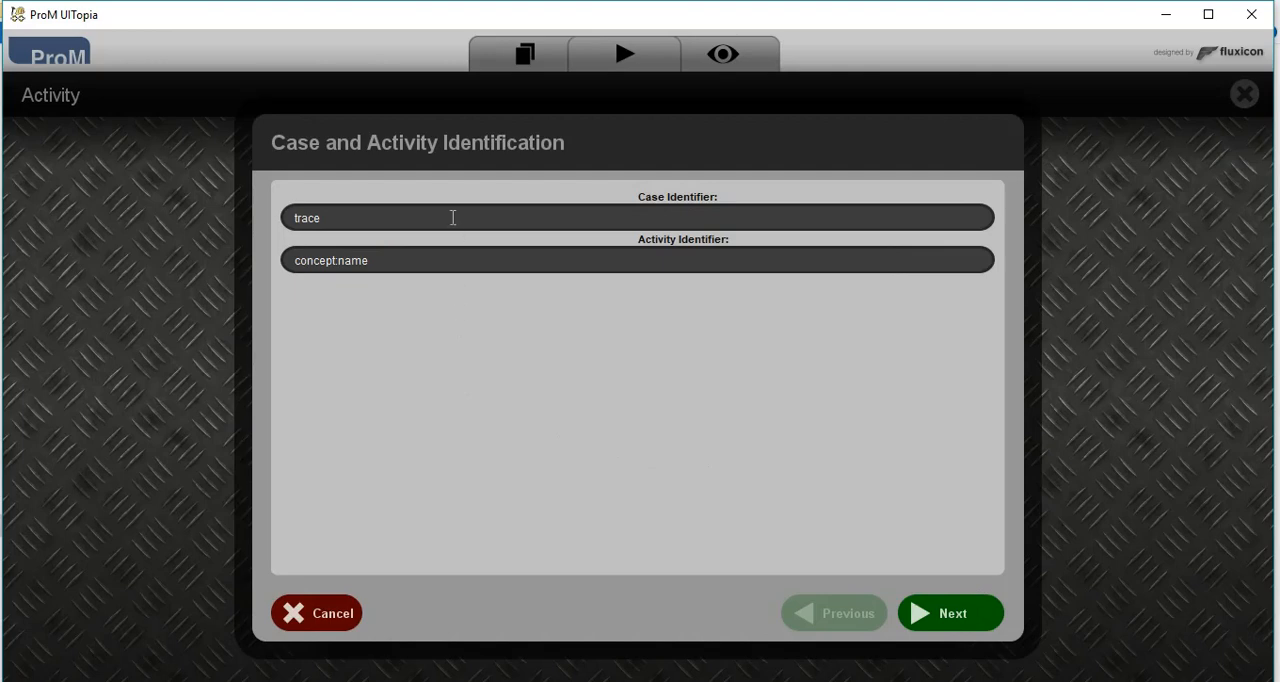
click(489, 258)
click(945, 615)
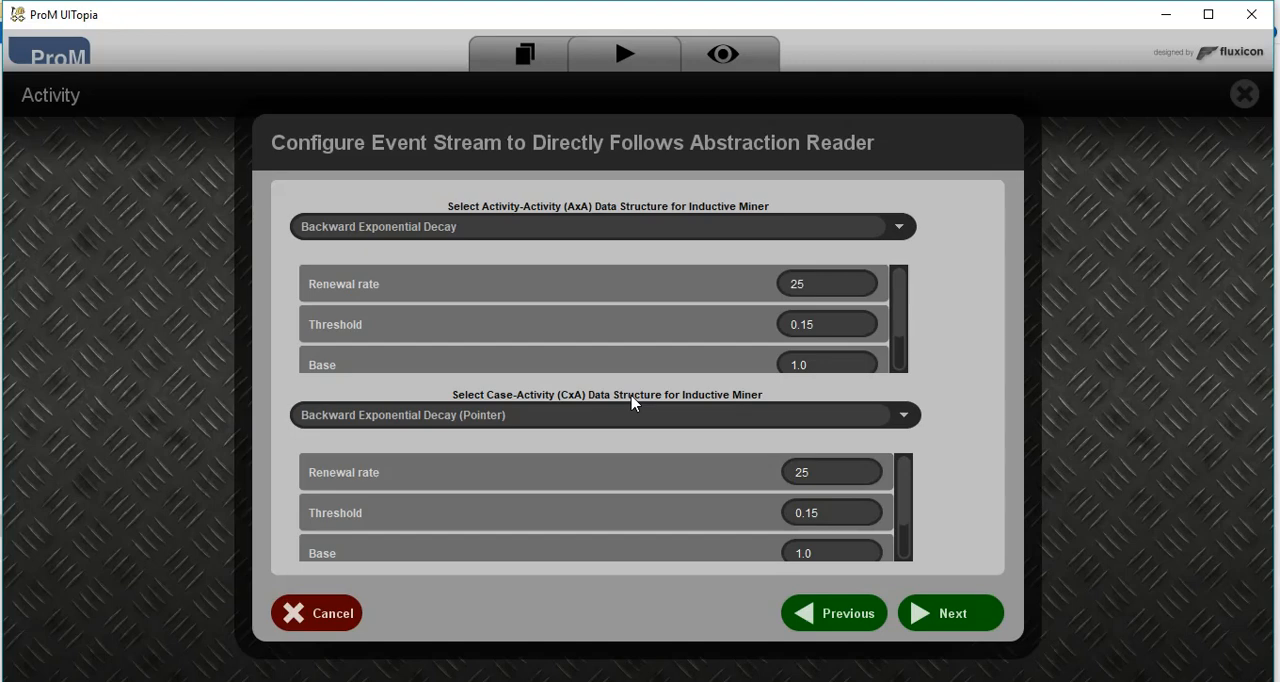
- Set the Inductive Miner's activity-activity structure to Forward Exponential Decay and its case-activity structure to Forward Exponential Decay (Pointer)
click(902, 228)
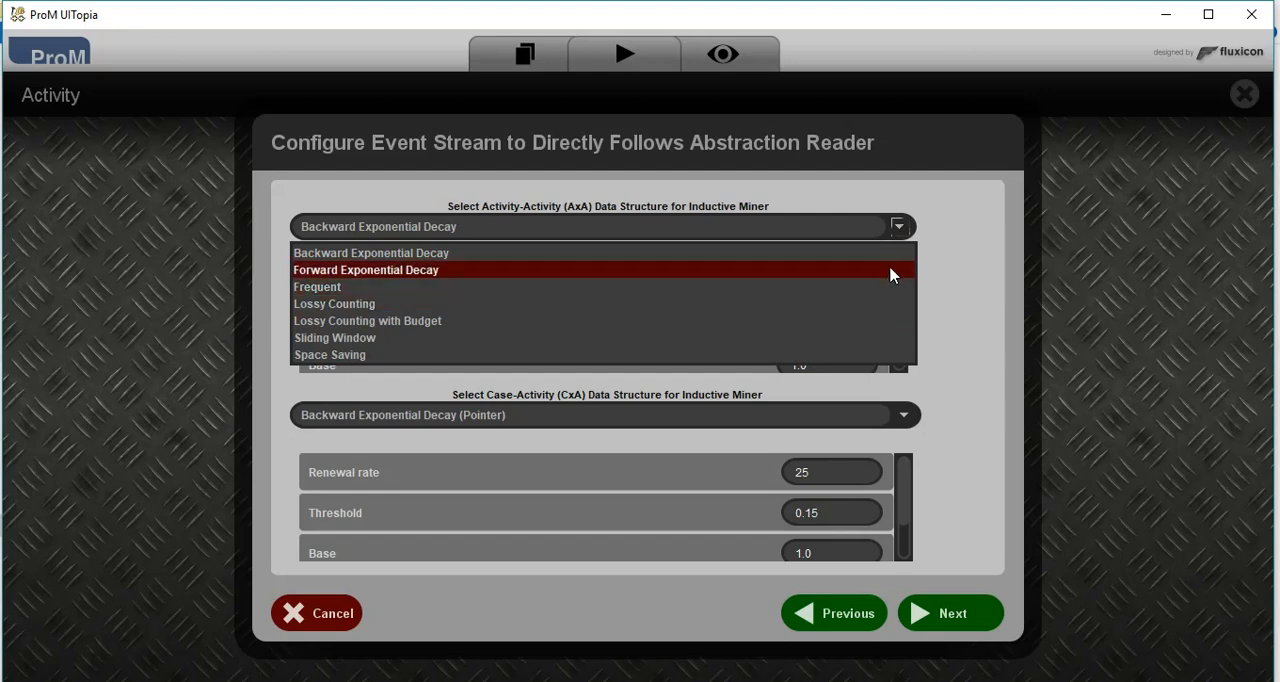
click(893, 270)
click(825, 415)
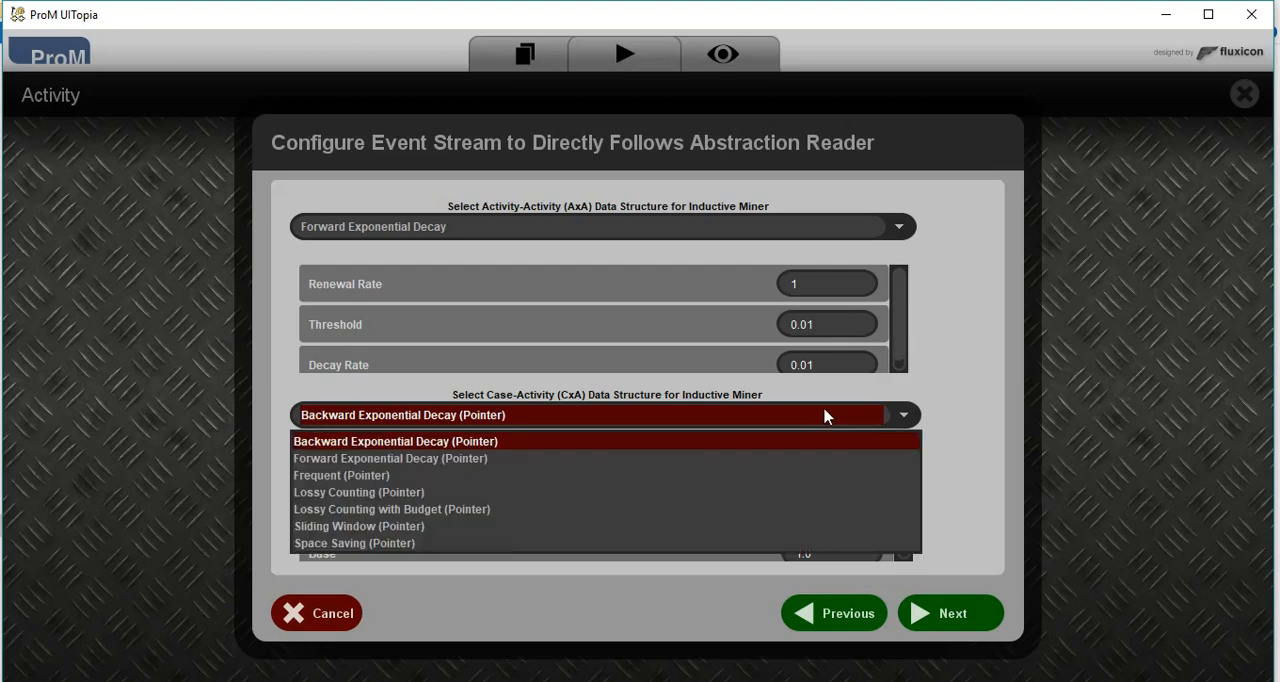
click(826, 466)
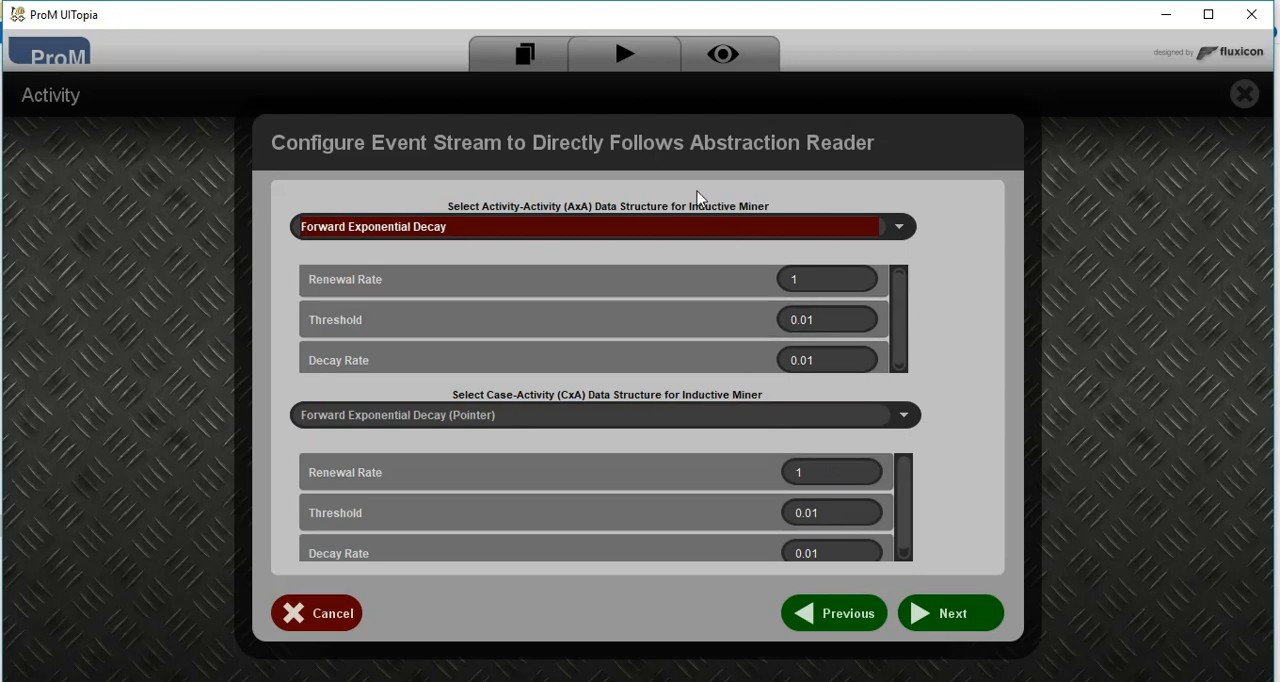
click(932, 612)
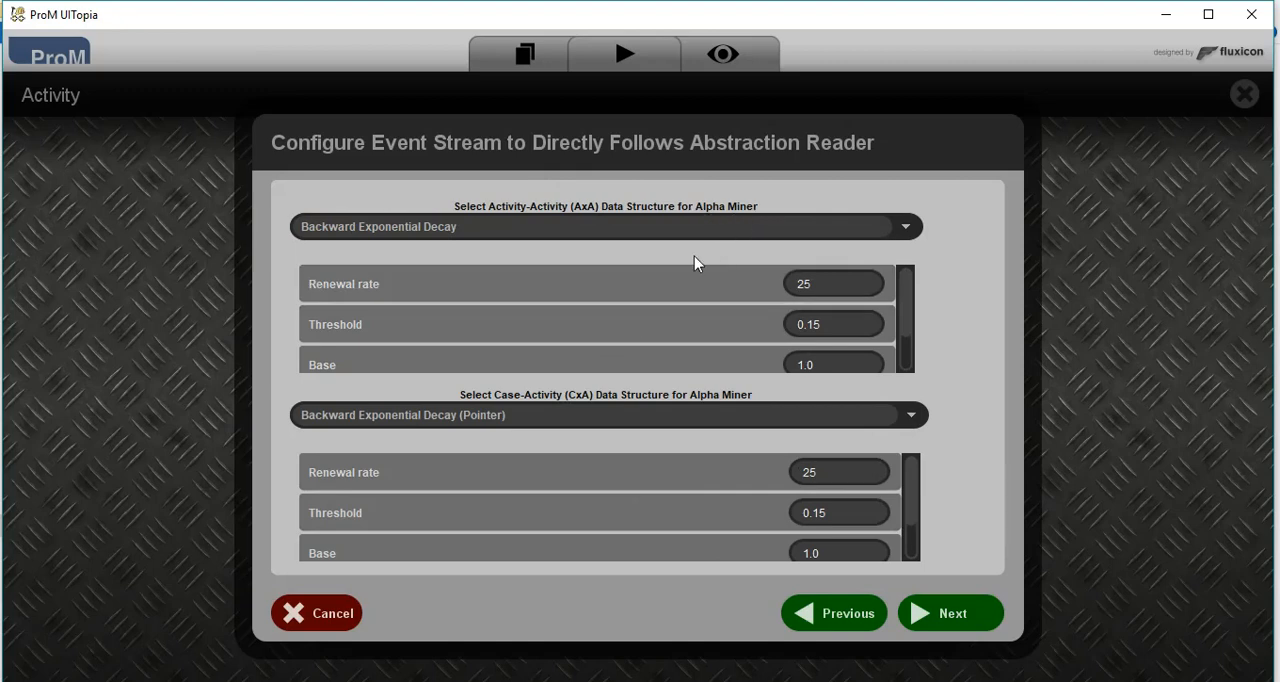
- Set the Alpha Miner's activity-activity structure to Lossy Counting with Budget and its case-activity structure to Lossy Counting with Budget (Pointer)
click(726, 229)
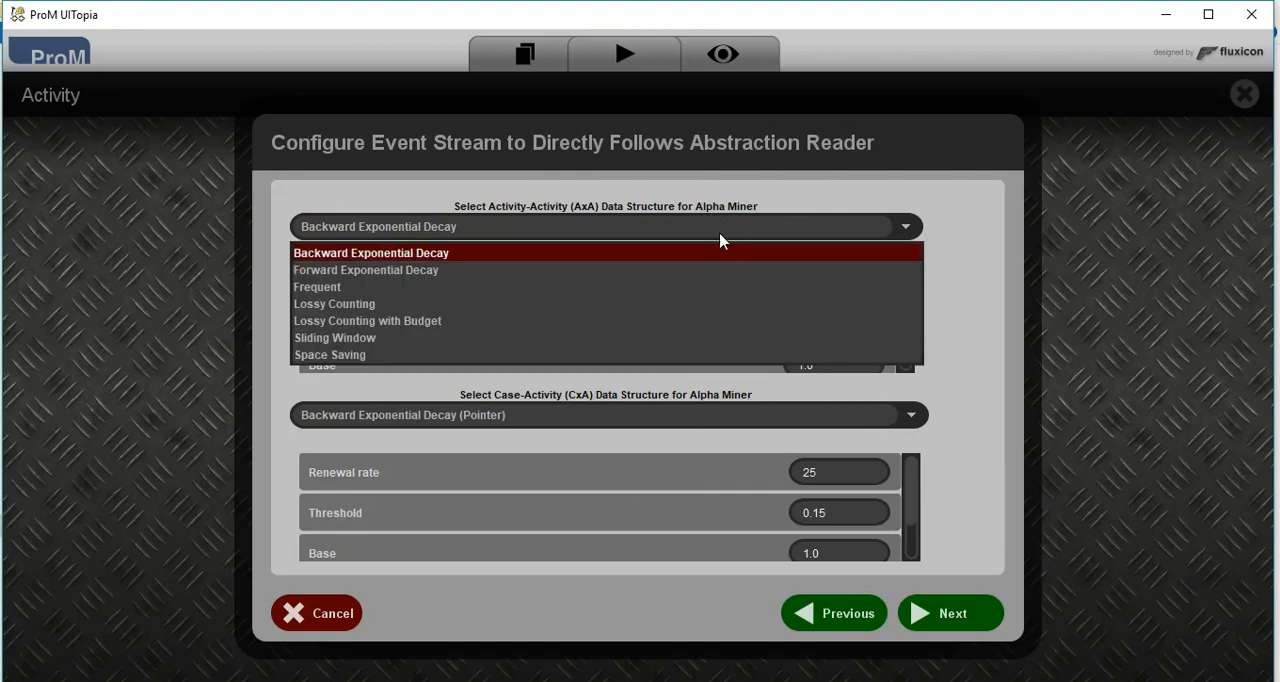
click(711, 321)
click(709, 420)
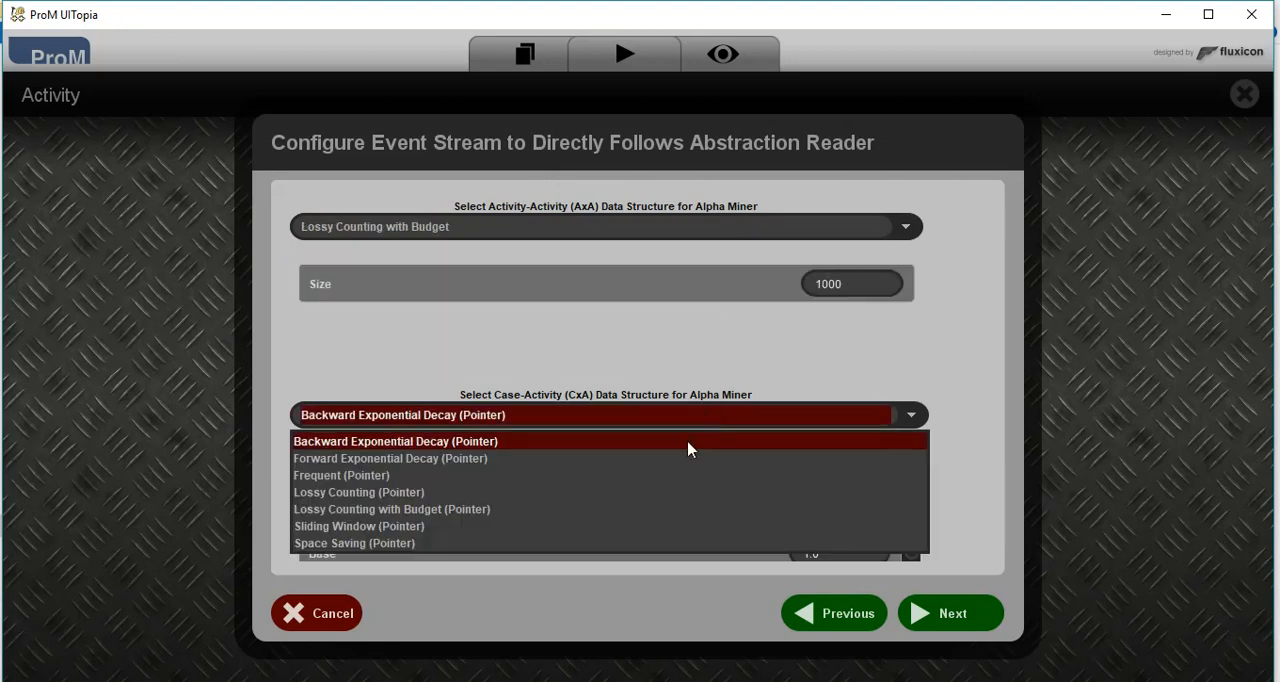
click(654, 517)
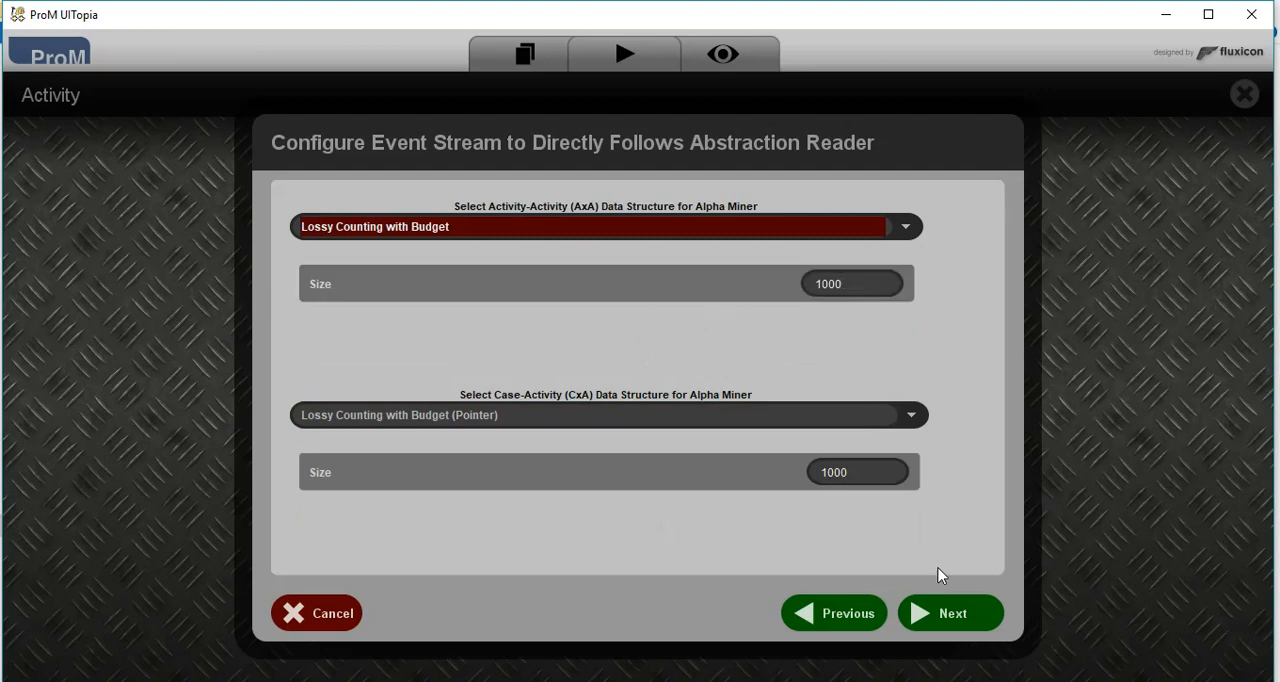
click(948, 613)
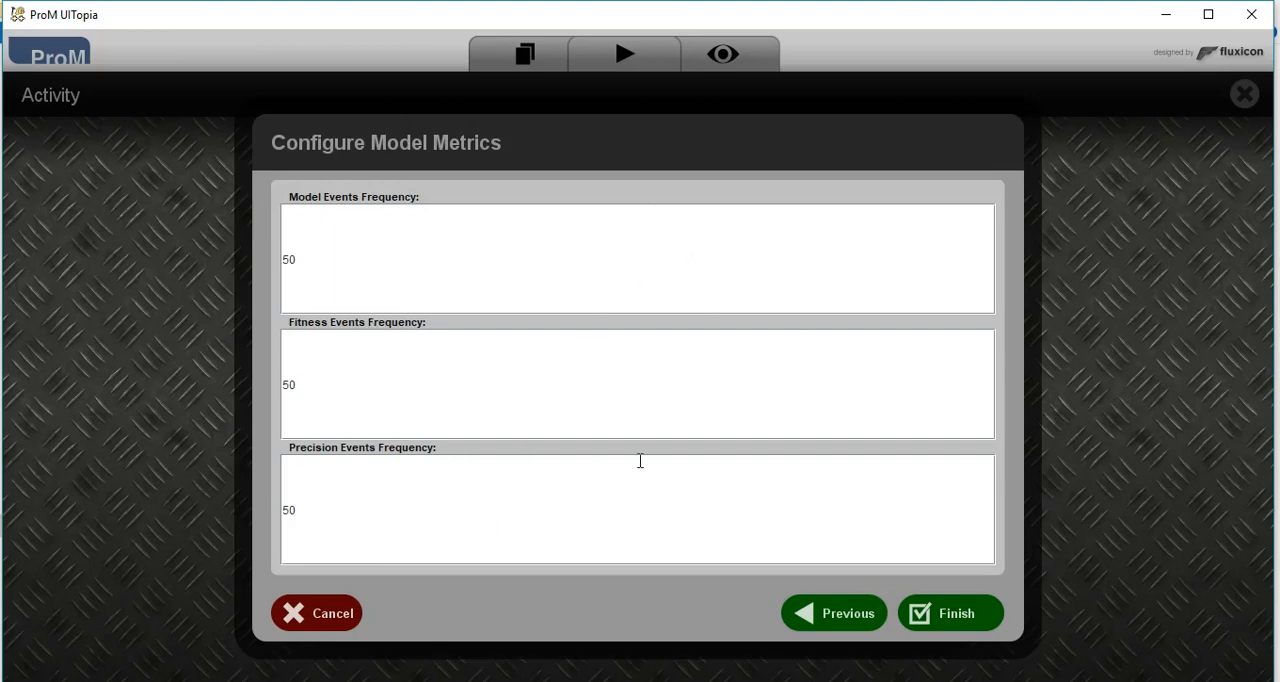
- Finish the model metrics configuration with all three event frequencies at 50, and pause and resume the running comparison
click(950, 613)
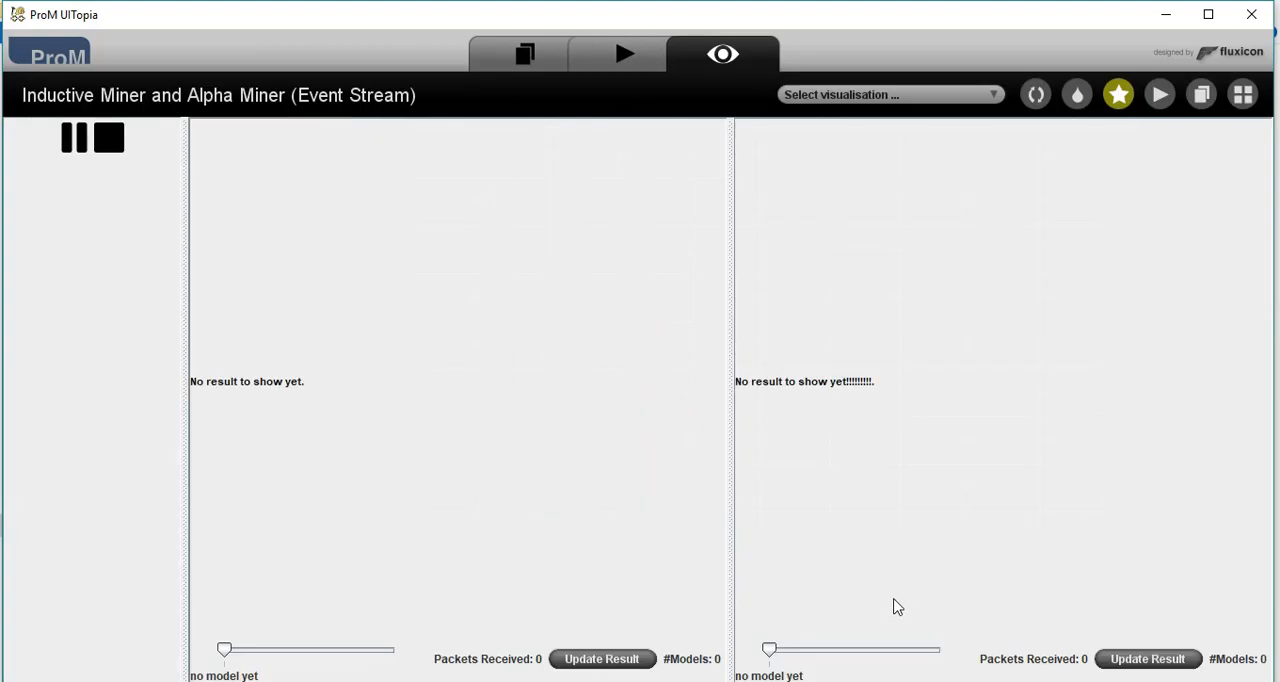
click(76, 140)
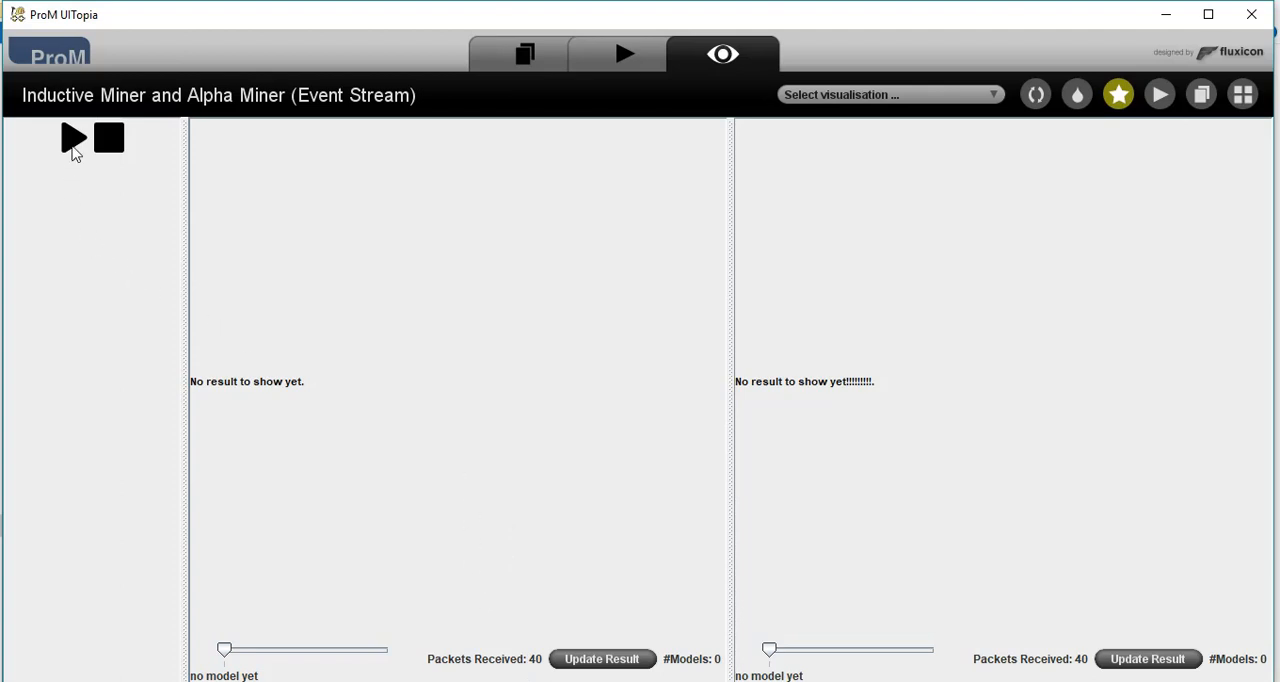
click(73, 145)
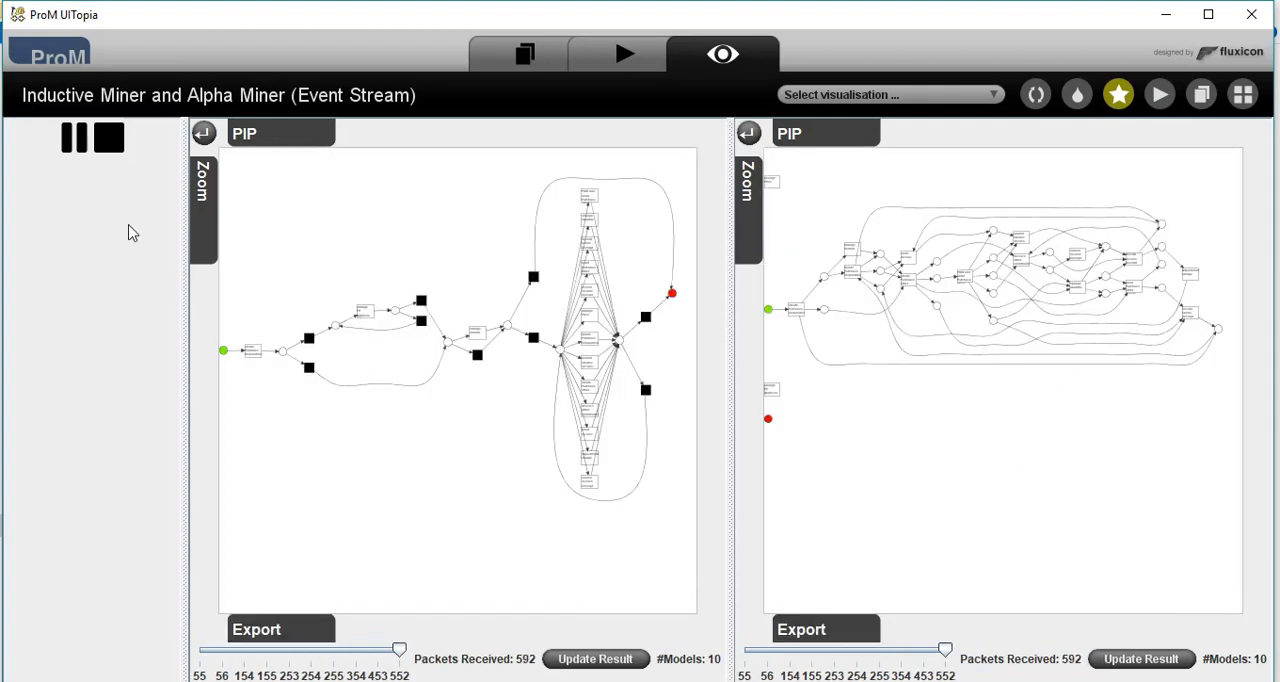
- Pause the comparison and go back to the models discovered at packet 255 for both miners
click(73, 145)
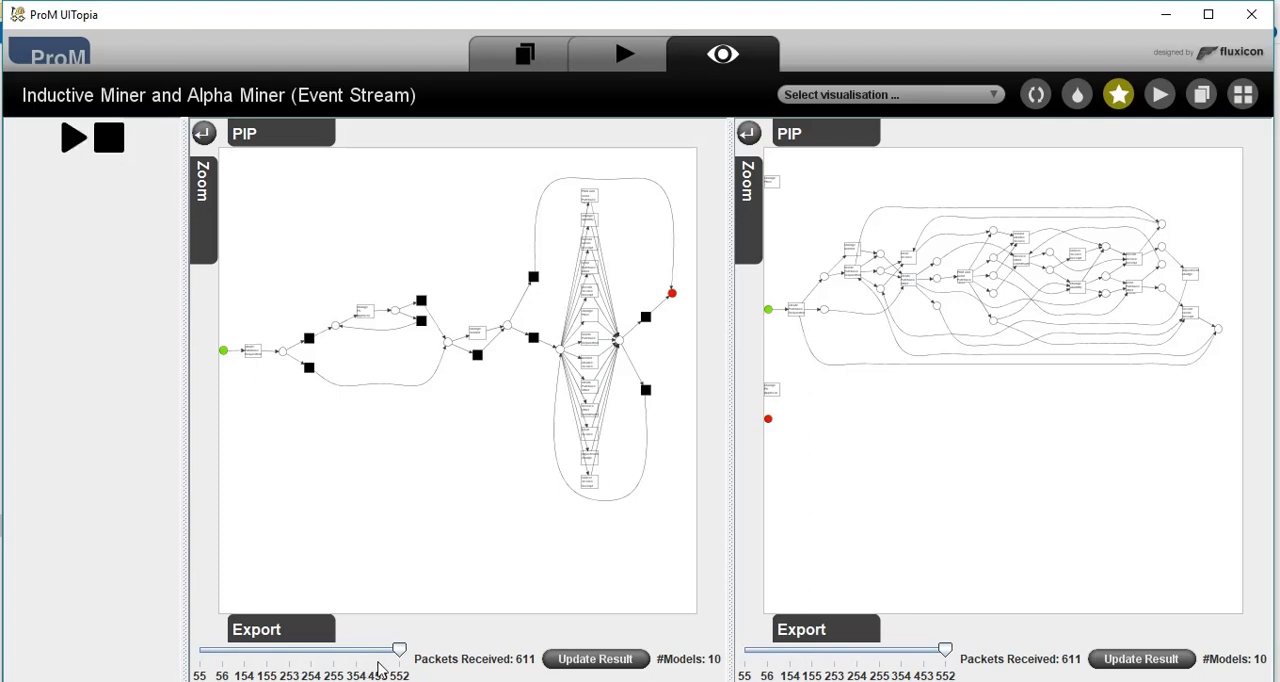
drag(399, 652, 338, 650)
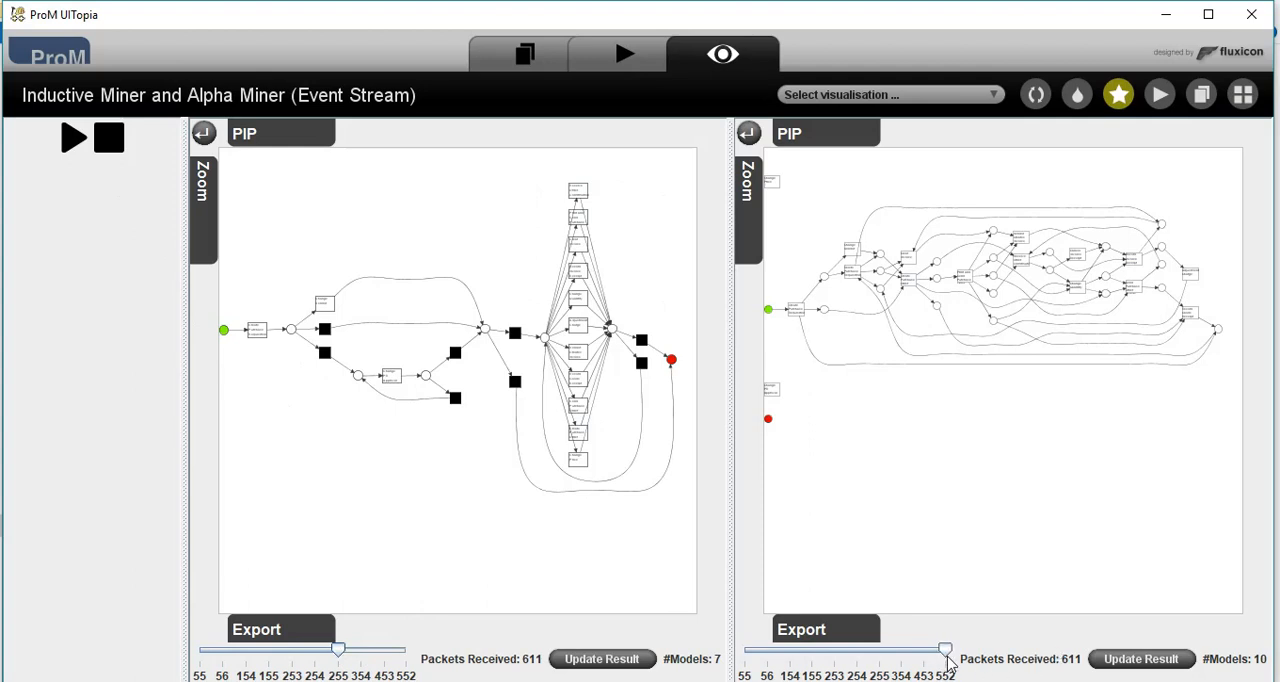
drag(945, 651, 884, 651)
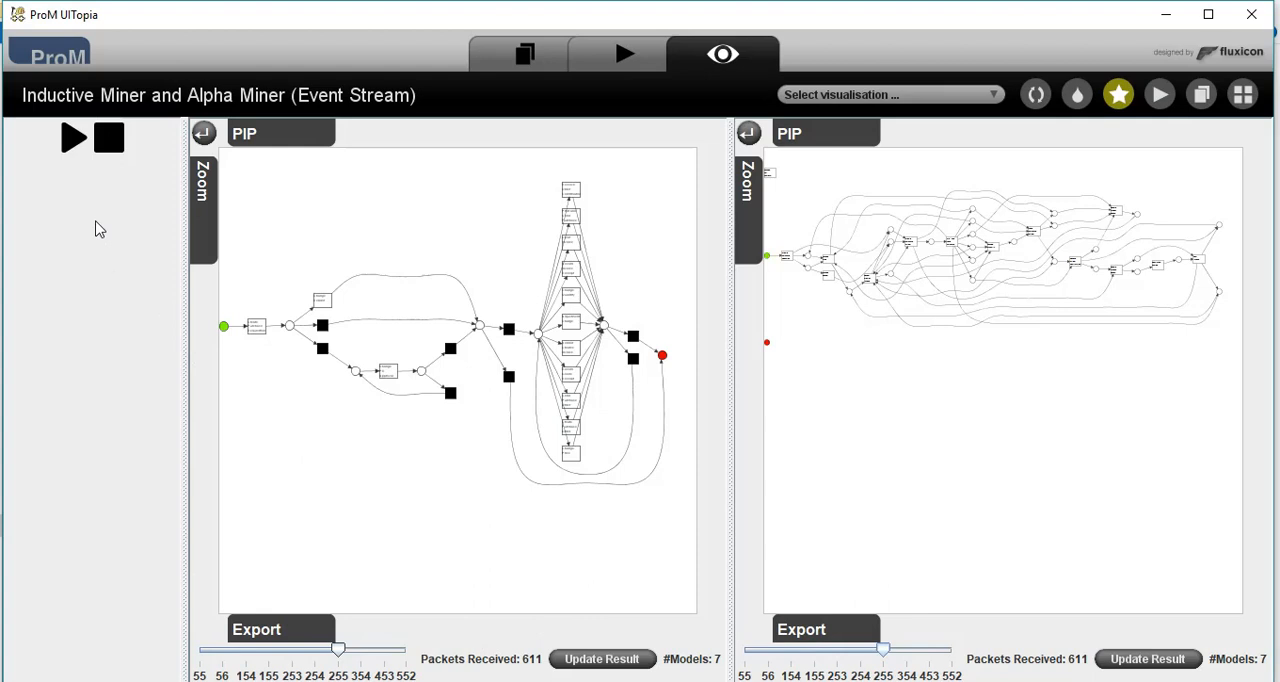
- Resume the comparison and update the results of both the Inductive Miner and the Alpha Miner
click(75, 140)
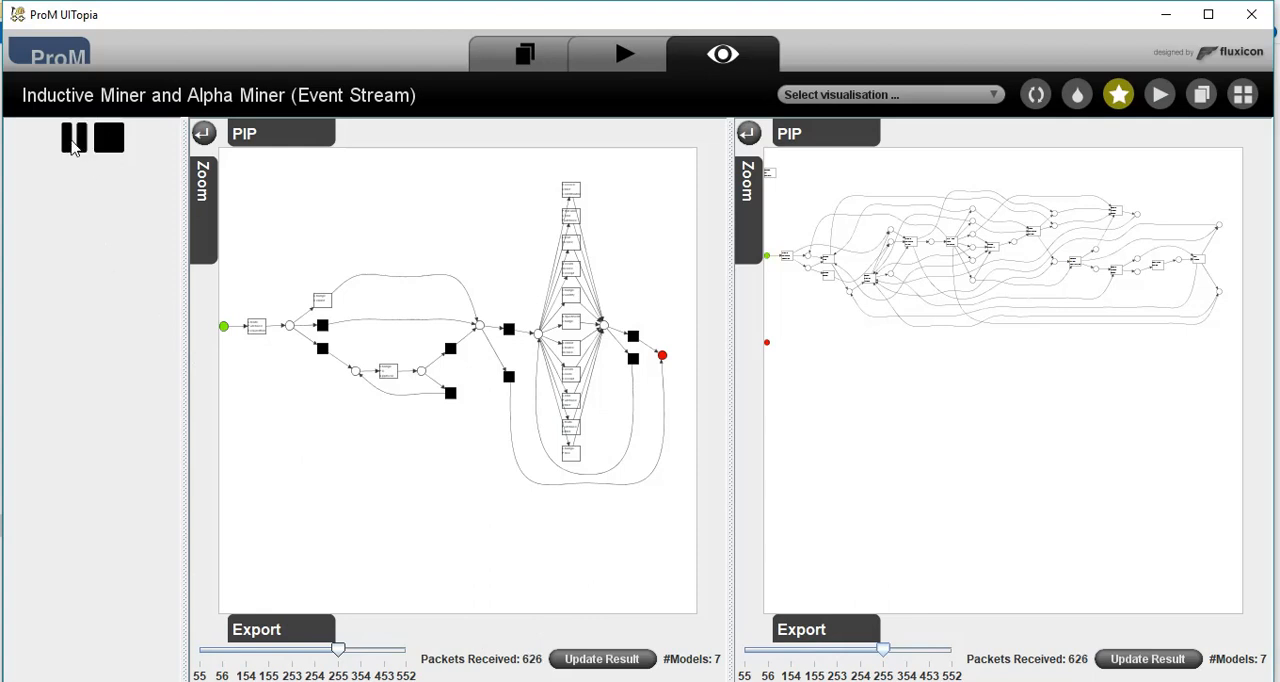
click(588, 660)
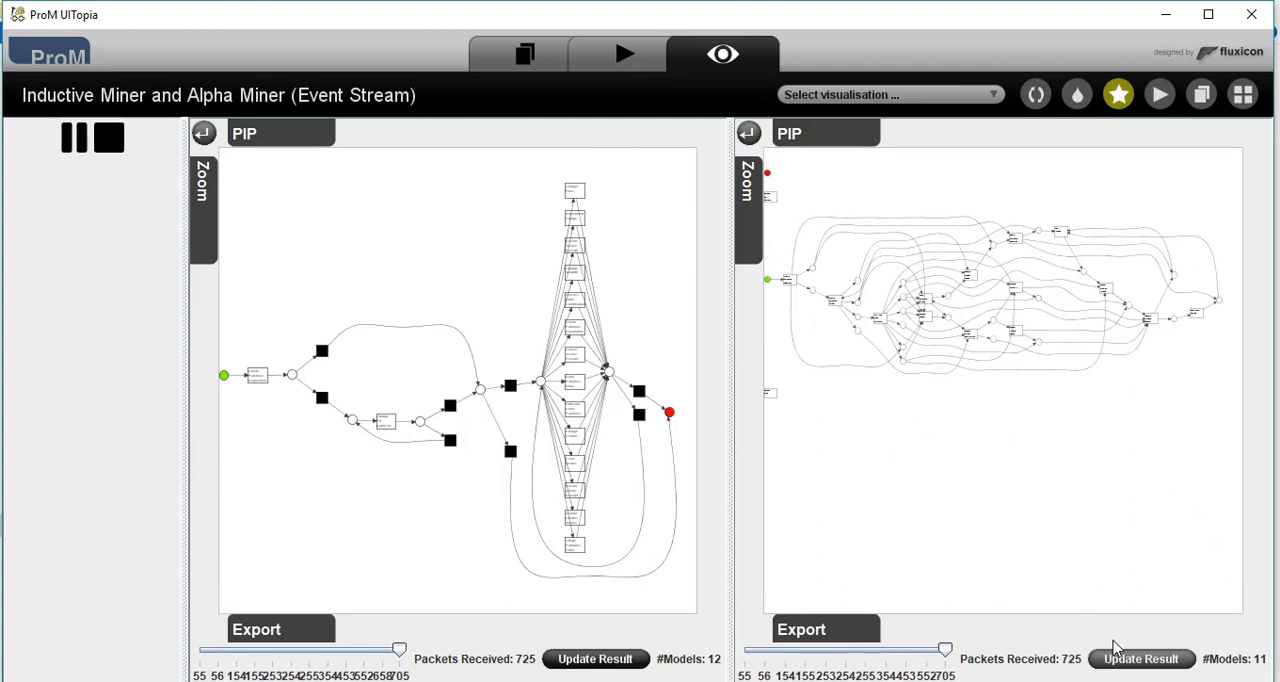
click(1118, 655)
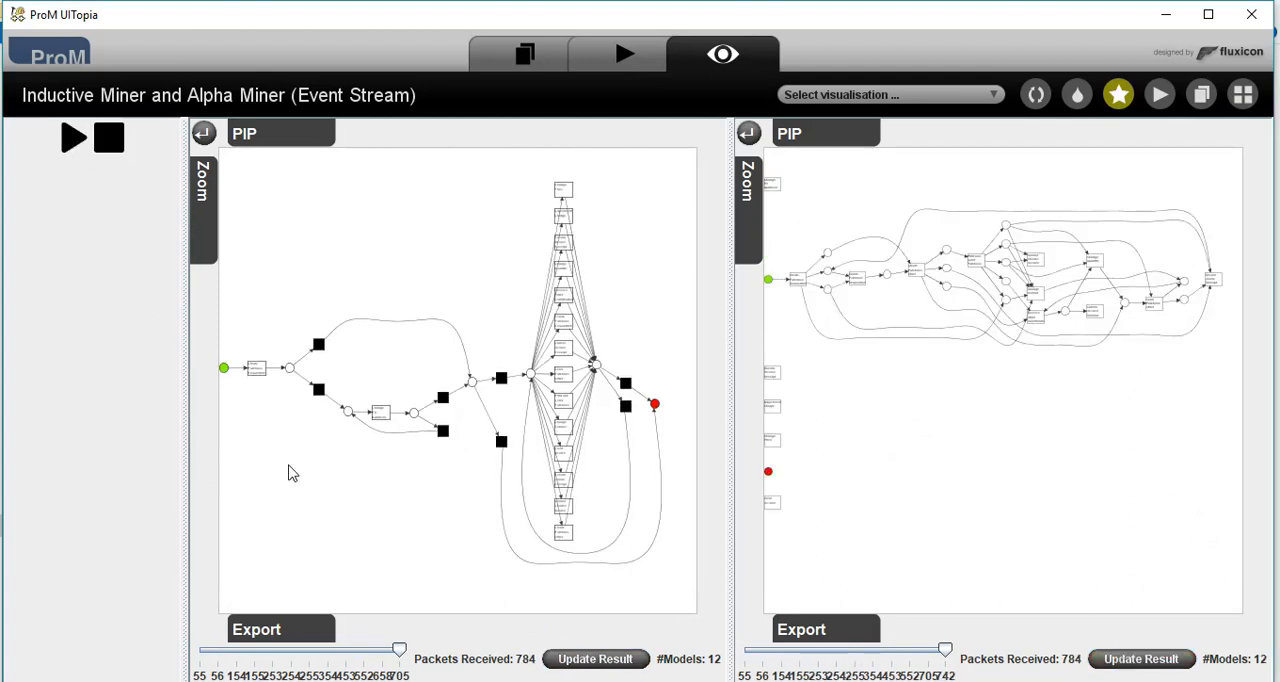